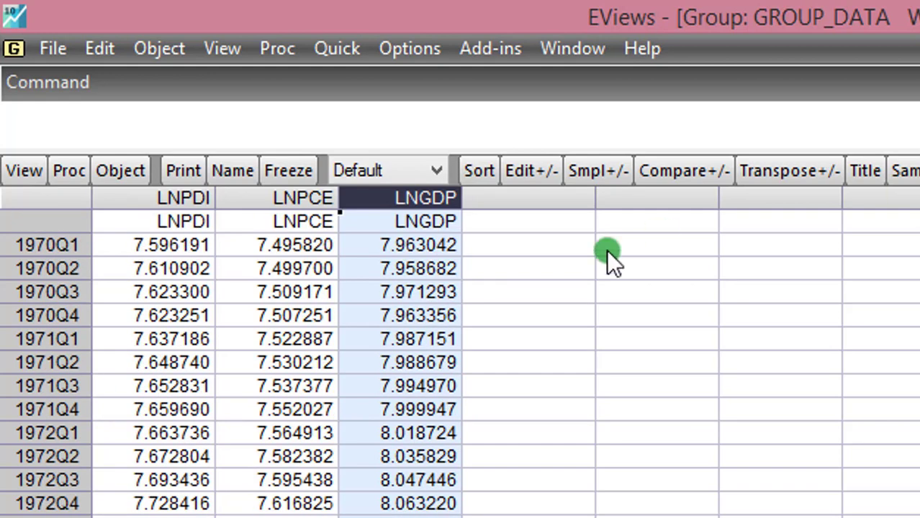
Step: Start a Vector Error Correction estimation with endogenous variables lnpdi, lnpce and lngdp
{"action": "left_click", "coordinate": [215, 337]}
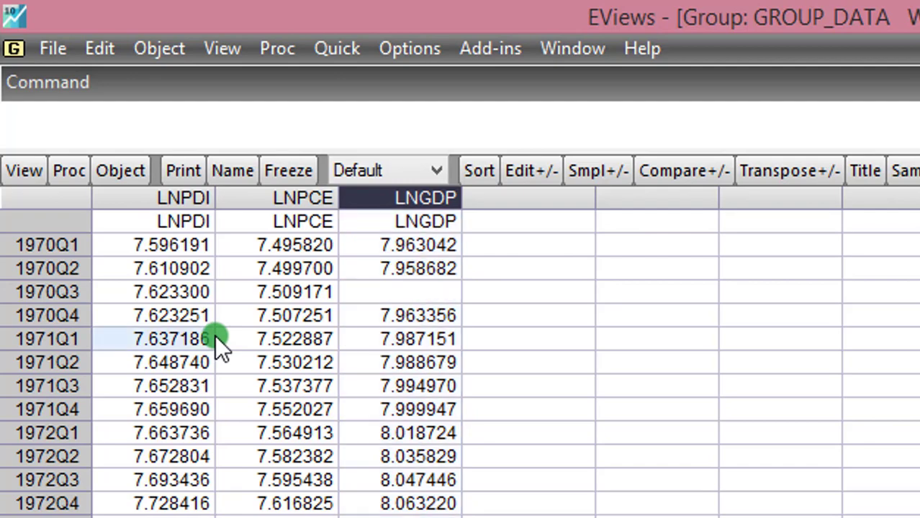
{"action": "left_click", "coordinate": [241, 246]}
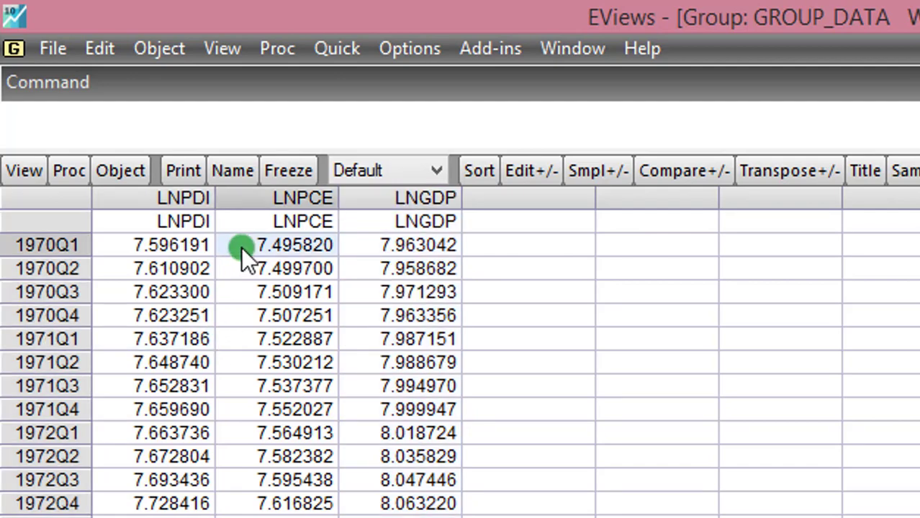
{"action": "left_click", "coordinate": [328, 46]}
{"action": "left_click", "coordinate": [379, 360]}
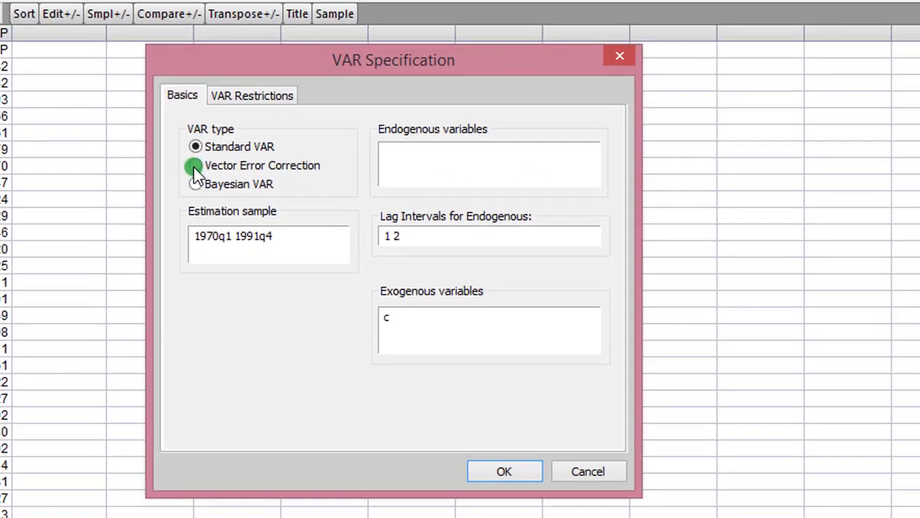
{"action": "left_click", "coordinate": [580, 325]}
{"action": "left_click", "coordinate": [428, 168]}
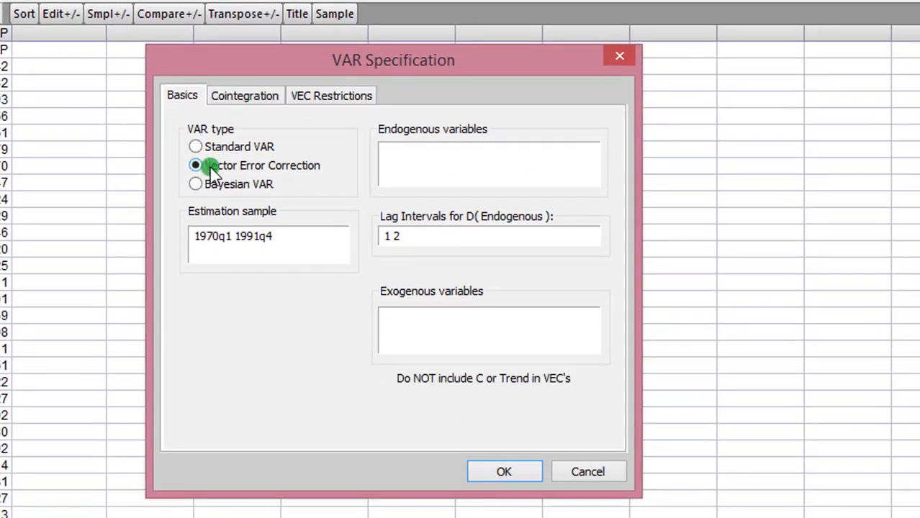
{"action": "type", "text": "lnpdi lnpce lngdp"}
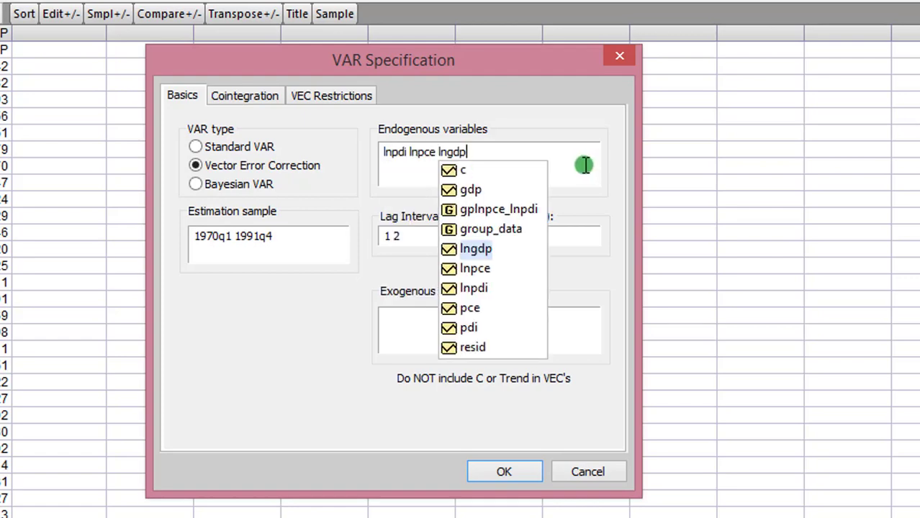
{"action": "left_click", "coordinate": [585, 165]}
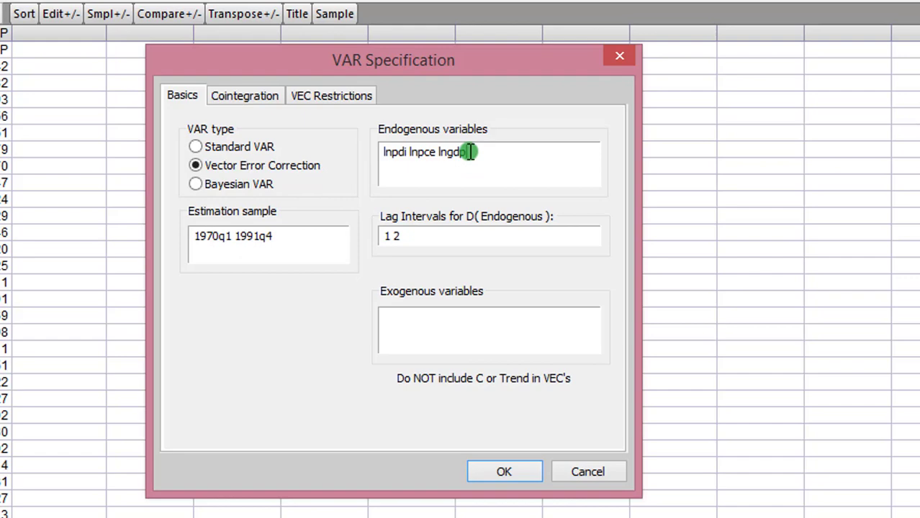
Step: Set lag intervals to 1 1, check the cointegration settings, and estimate the VEC
{"action": "left_click", "coordinate": [439, 237]}
{"action": "key", "text": "BackSpace"}
{"action": "type", "text": "1"}
{"action": "left_click", "coordinate": [237, 101]}
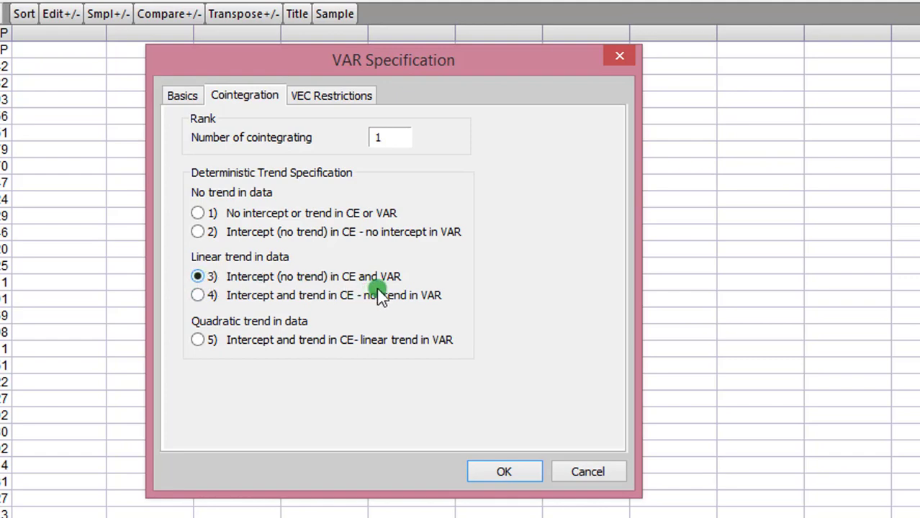
{"action": "left_click", "coordinate": [185, 97]}
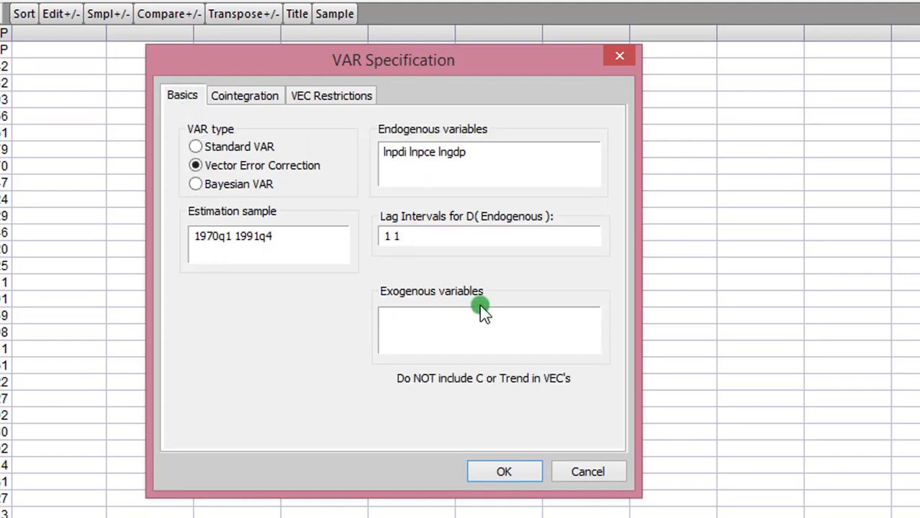
{"action": "left_click", "coordinate": [468, 325]}
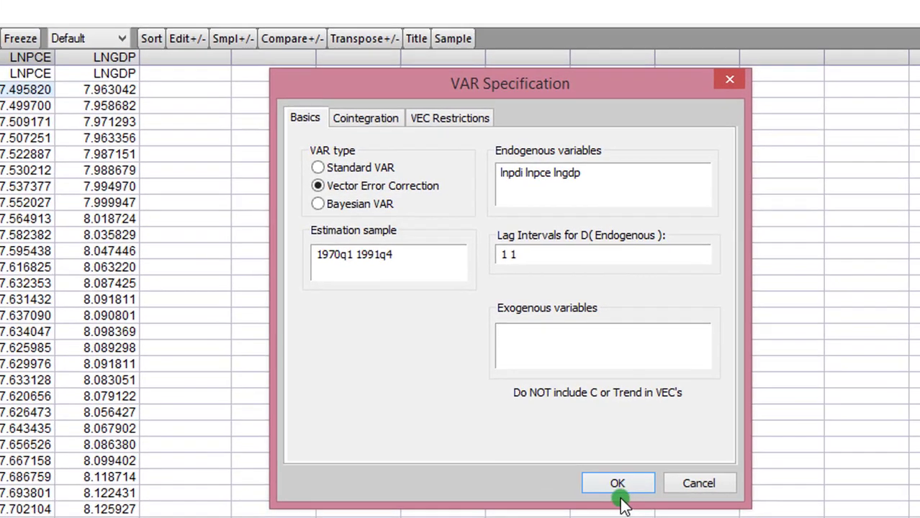
{"action": "left_click", "coordinate": [503, 472]}
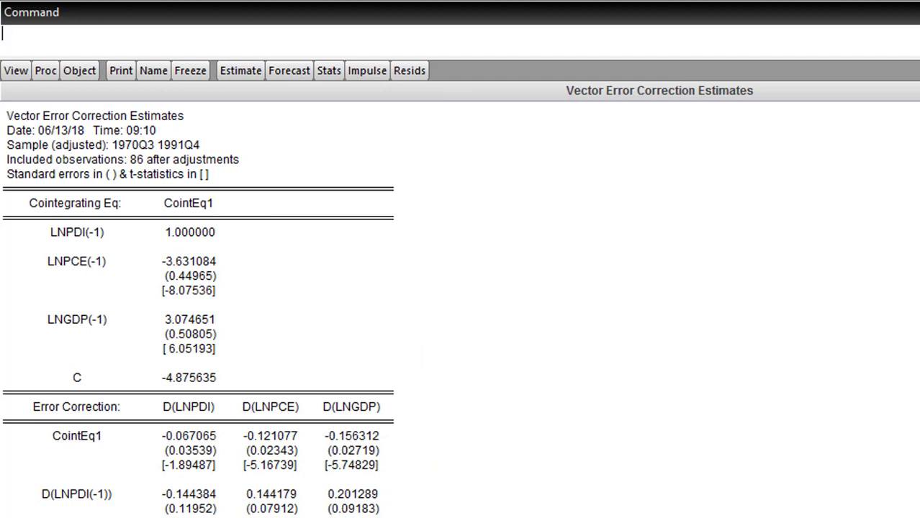
{"action": "scroll", "coordinate": [198, 308], "scroll_direction": "down", "scroll_amount": 2}
{"action": "scroll", "coordinate": [198, 308], "scroll_direction": "up", "scroll_amount": 1}
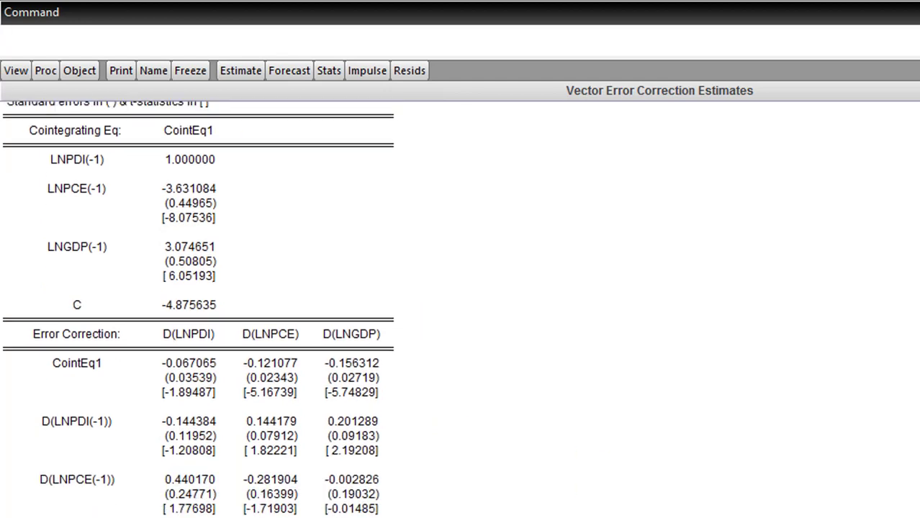
{"action": "scroll", "coordinate": [198, 308], "scroll_direction": "down", "scroll_amount": 1}
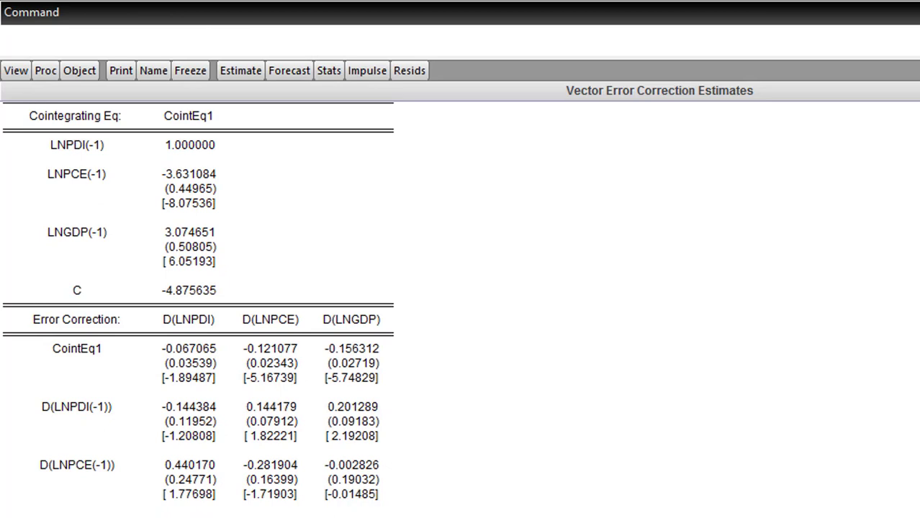
{"action": "scroll", "coordinate": [198, 308], "scroll_direction": "up", "scroll_amount": 2}
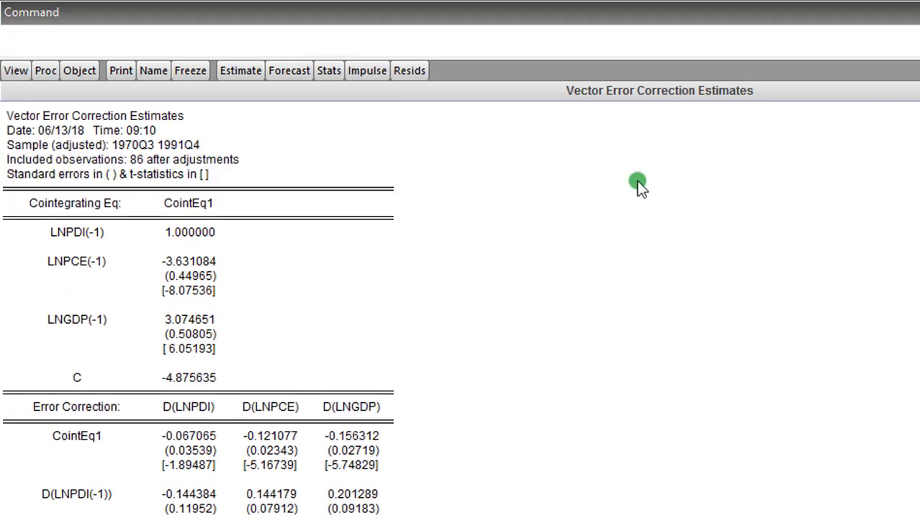
{"action": "left_click_drag", "start_coordinate": [20, 199], "coordinate": [290, 382]}
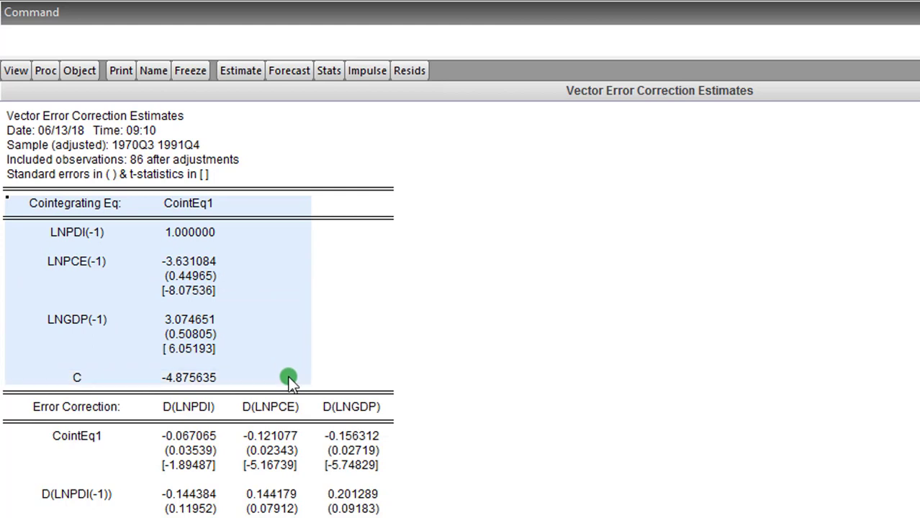
{"action": "left_click", "coordinate": [90, 281]}
{"action": "left_click", "coordinate": [282, 291]}
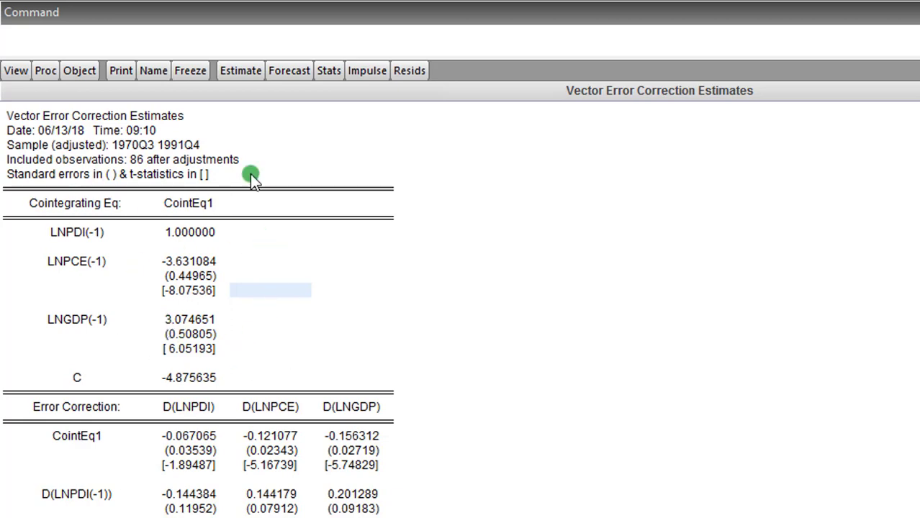
{"action": "scroll", "coordinate": [223, 295], "scroll_direction": "down", "scroll_amount": 3}
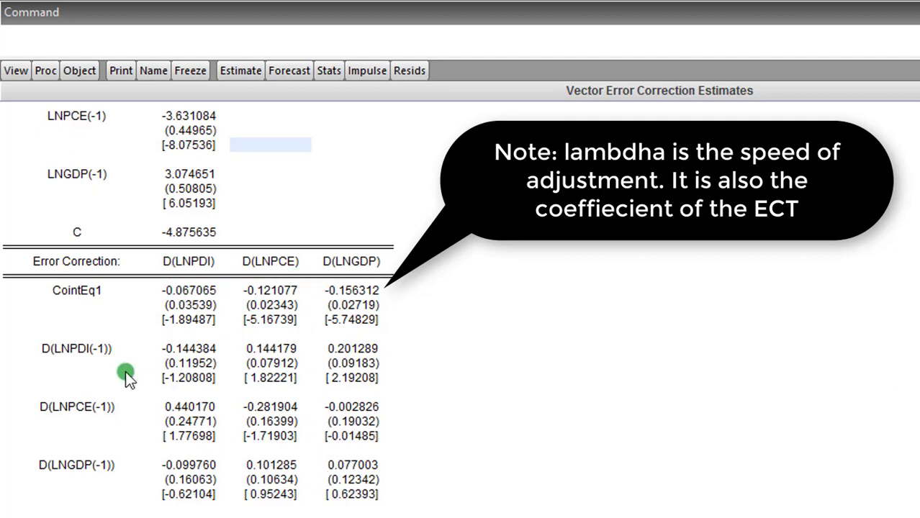
Step: Inspect the D(LNPDI(-1)) and lagged-difference error correction rows, then open the Proc menu
{"action": "left_click_drag", "start_coordinate": [44, 345], "coordinate": [360, 380]}
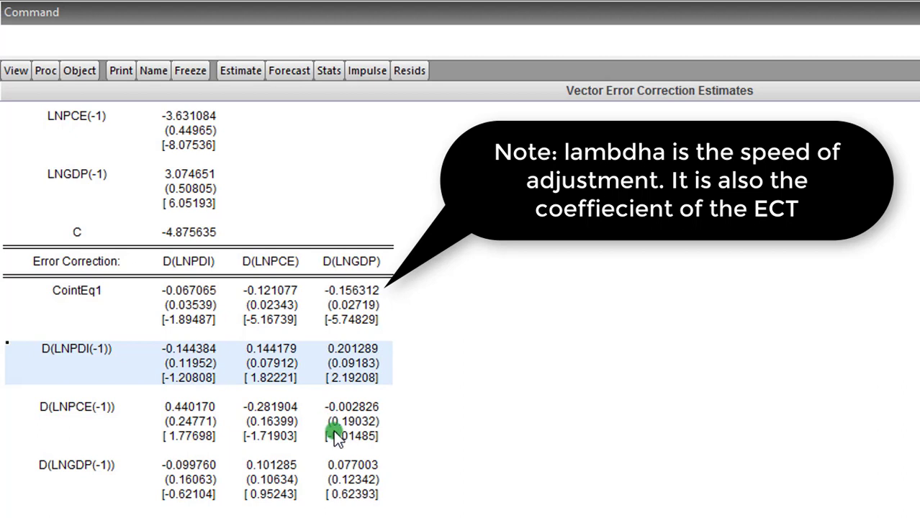
{"action": "left_click_drag", "start_coordinate": [331, 424], "coordinate": [366, 486]}
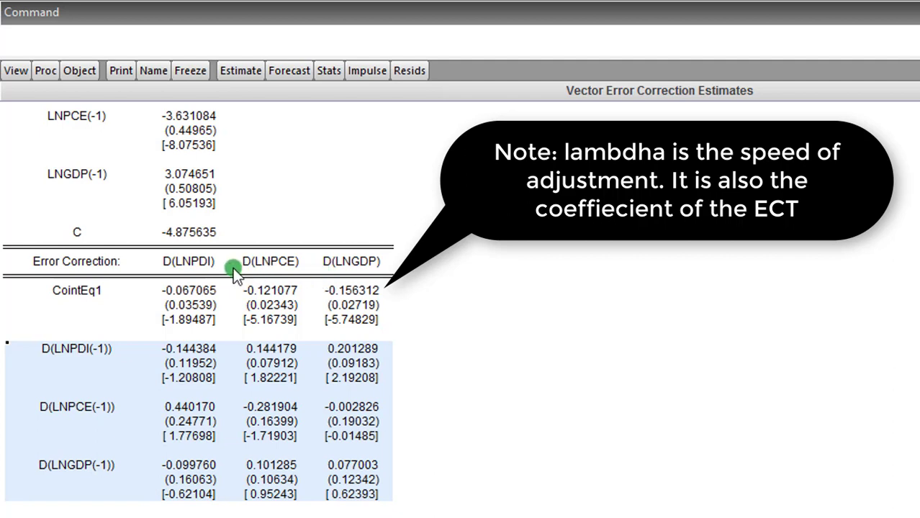
{"action": "left_click_drag", "start_coordinate": [419, 294], "coordinate": [378, 515]}
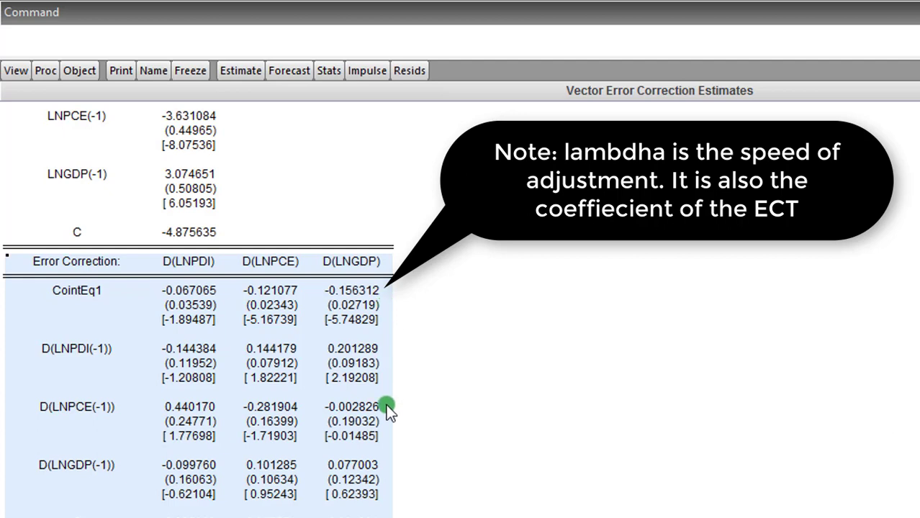
{"action": "left_click", "coordinate": [270, 363]}
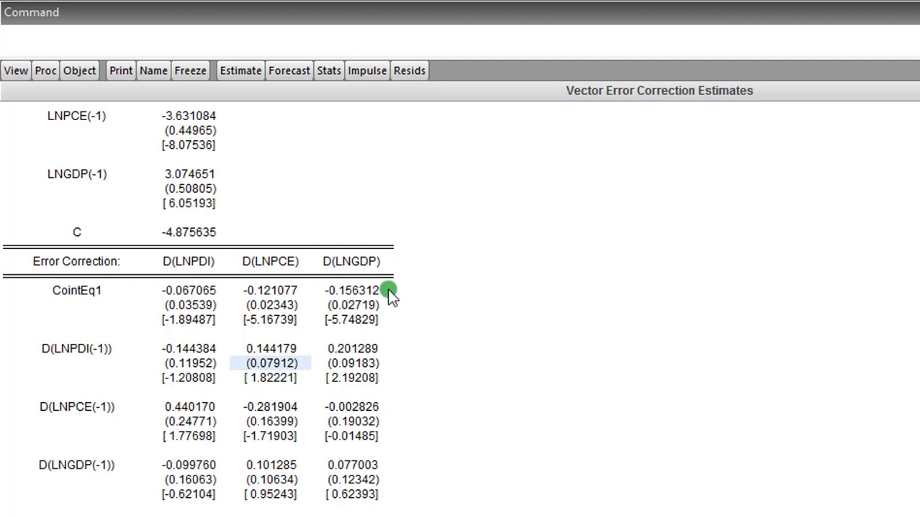
{"action": "left_click", "coordinate": [45, 71]}
Step: Make a system ordered by variable, review its three equations, and open system estimation
{"action": "mouse_move", "coordinate": [104, 224]}
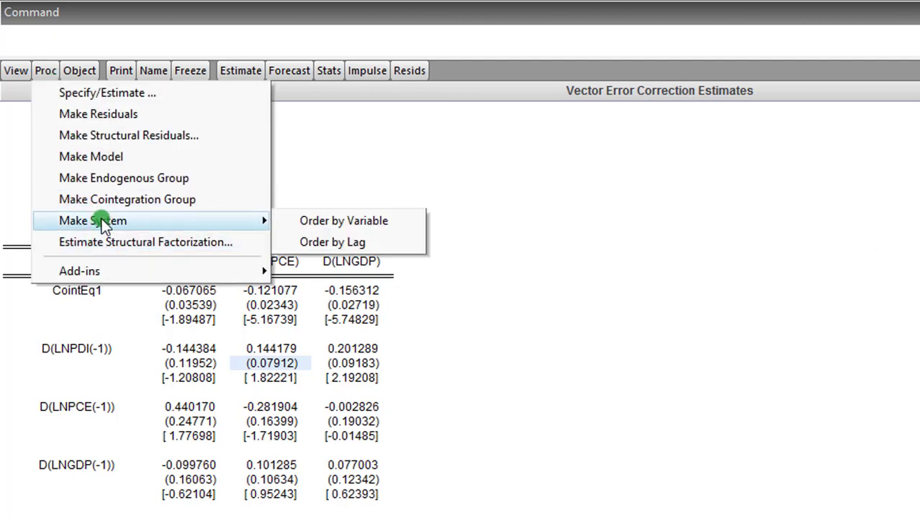
{"action": "left_click", "coordinate": [318, 222]}
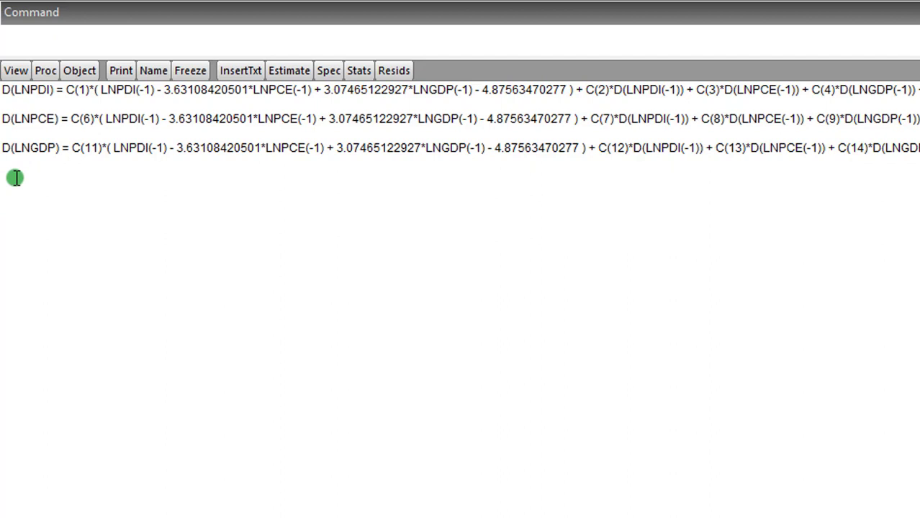
{"action": "key", "text": "shift+Down"}
{"action": "key", "text": "shift+Down"}
{"action": "key", "text": "shift+Down"}
{"action": "key", "text": "shift+Down"}
{"action": "key", "text": "shift+Down"}
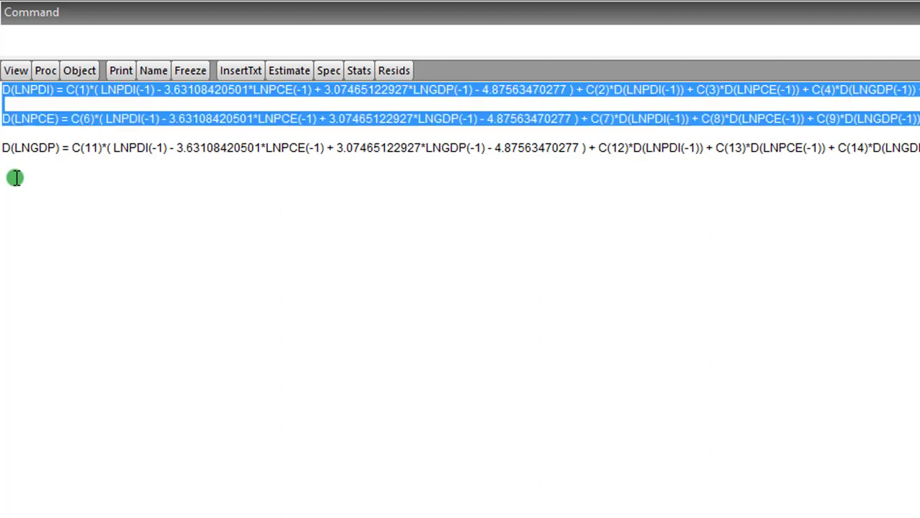
{"action": "left_click", "coordinate": [3, 91]}
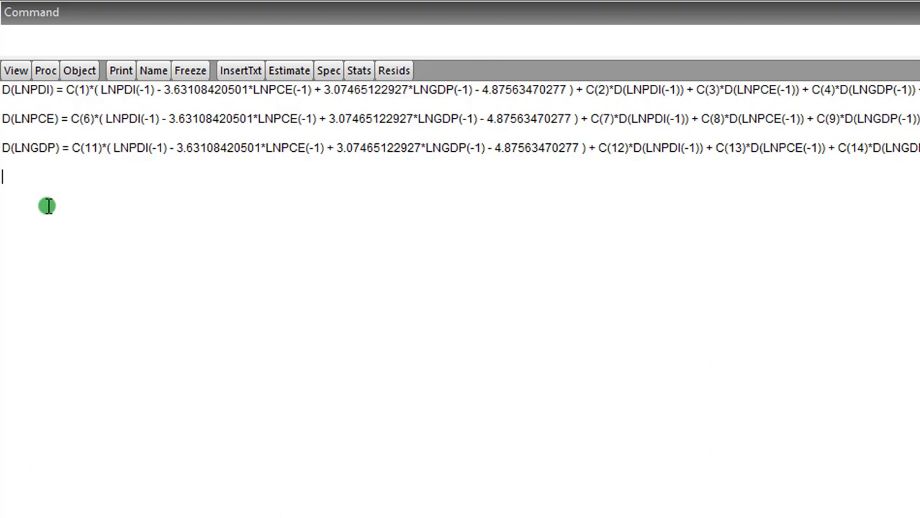
{"action": "left_click", "coordinate": [290, 72]}
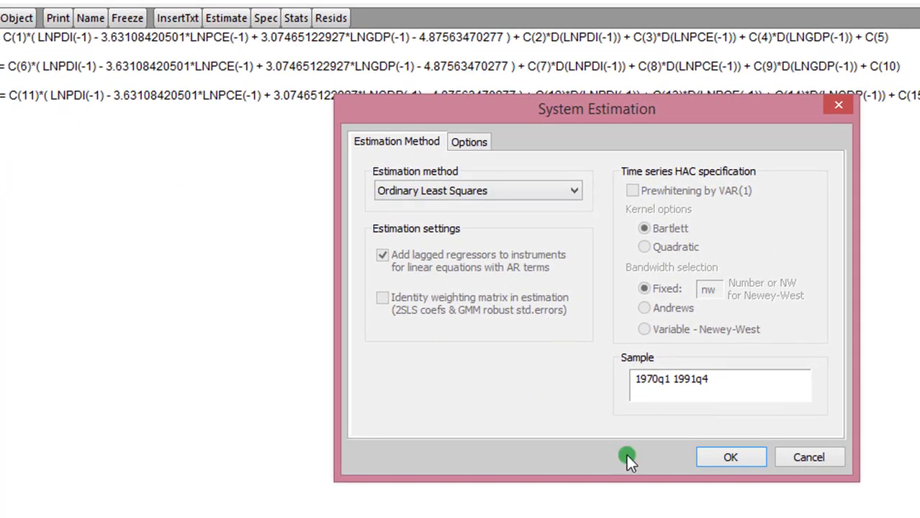
{"action": "left_click", "coordinate": [730, 458]}
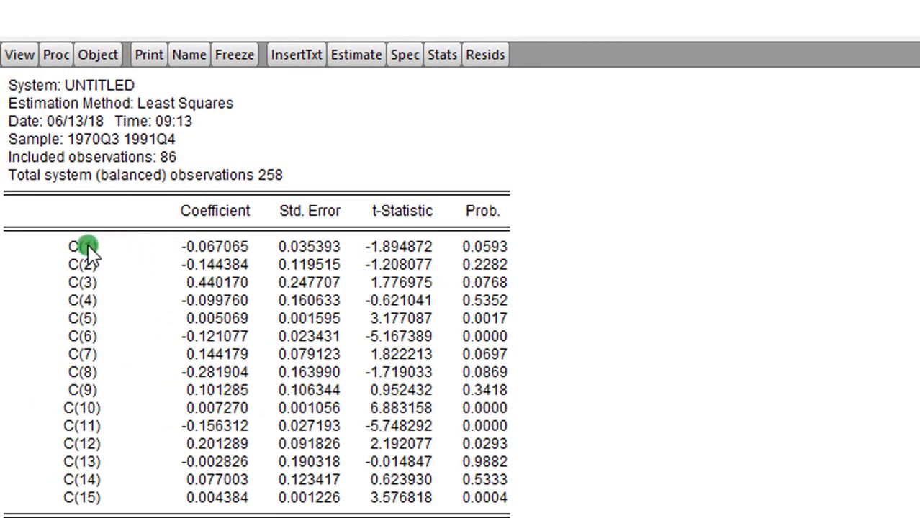
{"action": "scroll", "coordinate": [115, 496], "scroll_direction": "down", "scroll_amount": 2}
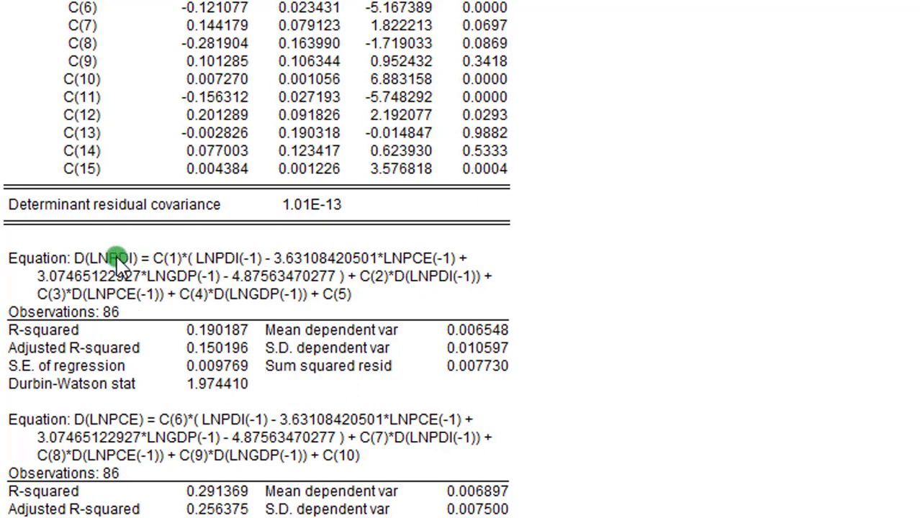
{"action": "scroll", "coordinate": [367, 425], "scroll_direction": "down", "scroll_amount": 4}
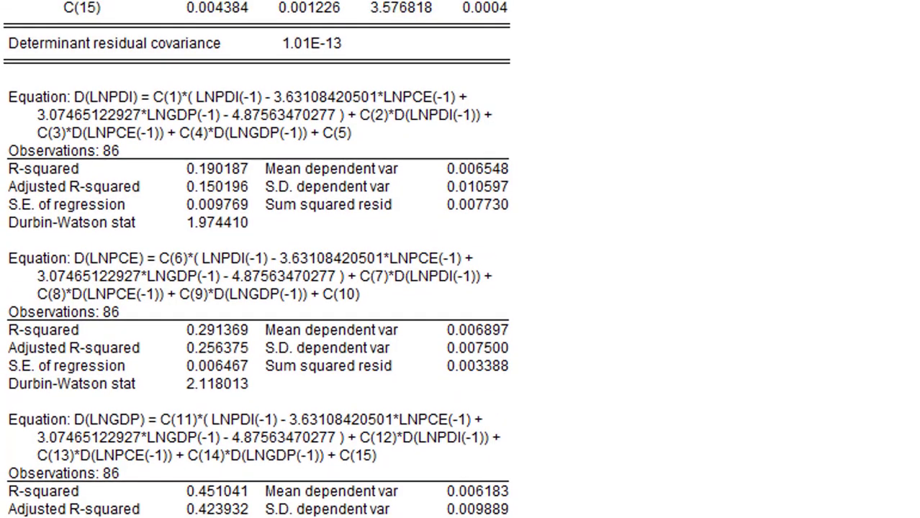
{"action": "scroll", "coordinate": [460, 216], "scroll_direction": "up", "scroll_amount": 1}
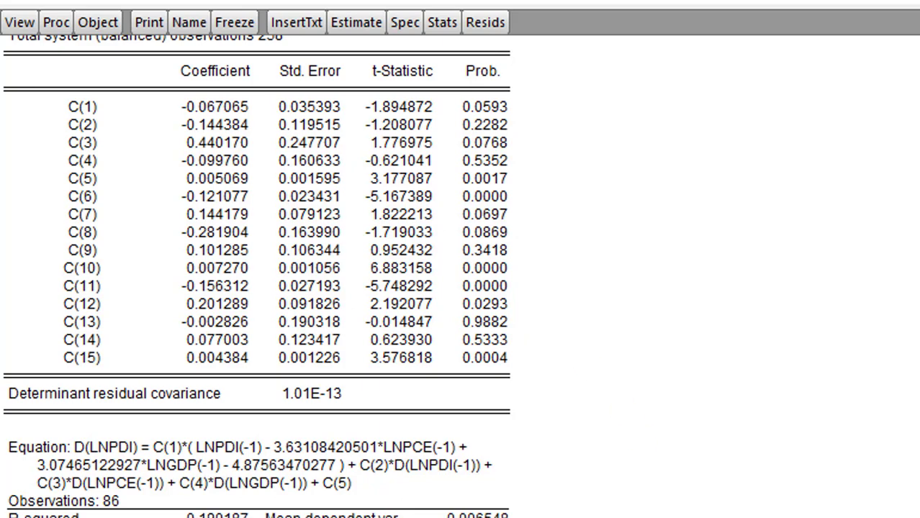
{"action": "scroll", "coordinate": [257, 277], "scroll_direction": "down", "scroll_amount": 2}
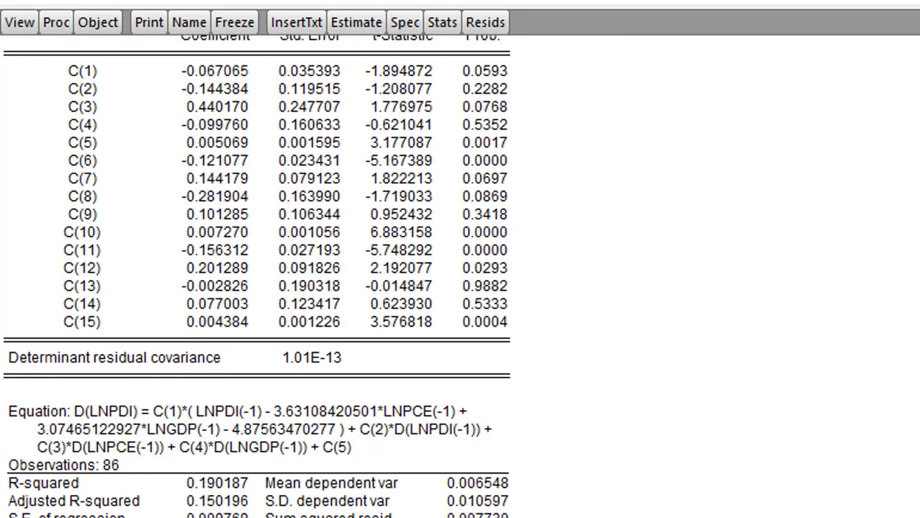
{"action": "scroll", "coordinate": [257, 277], "scroll_direction": "down", "scroll_amount": 3}
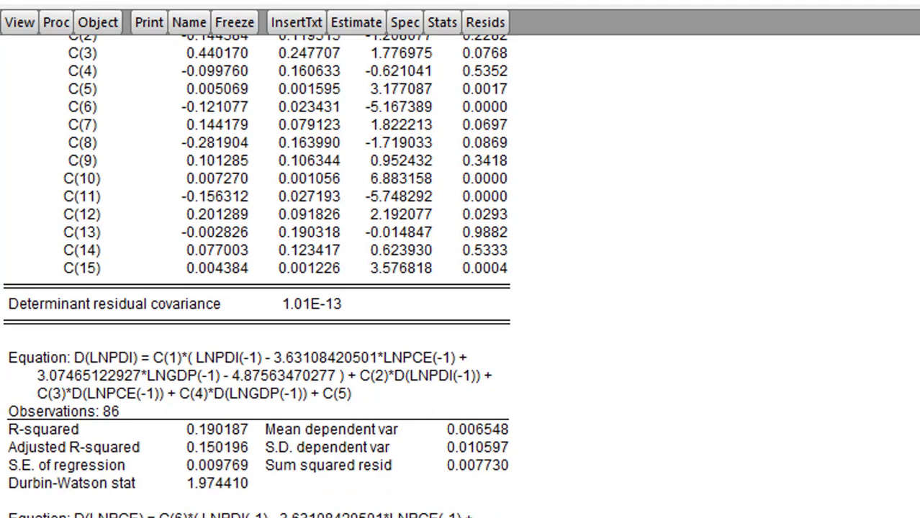
{"action": "scroll", "coordinate": [257, 277], "scroll_direction": "up", "scroll_amount": 1}
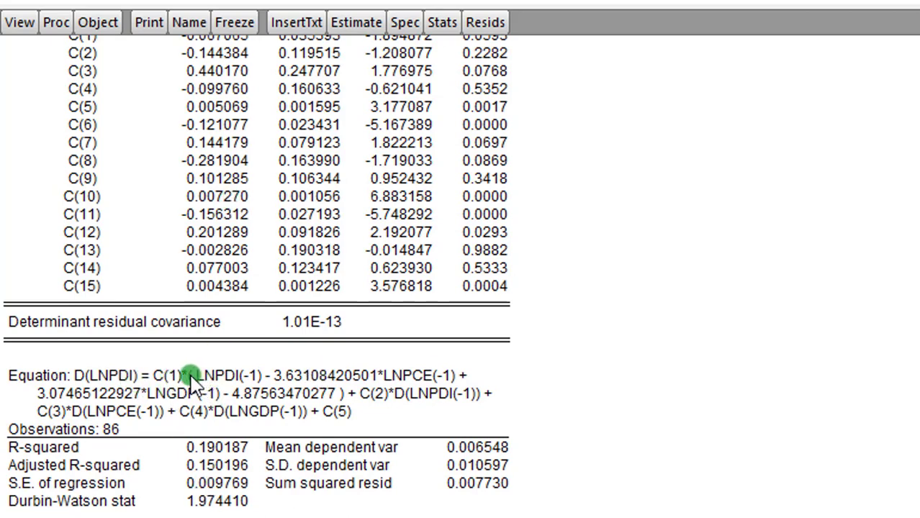
{"action": "mouse_move", "coordinate": [155, 376]}
{"action": "left_mouse_down"}
{"action": "mouse_move", "coordinate": [503, 382]}
{"action": "mouse_move", "coordinate": [128, 391]}
{"action": "mouse_move", "coordinate": [256, 376]}
{"action": "mouse_move", "coordinate": [344, 394]}
{"action": "mouse_move", "coordinate": [246, 346]}
{"action": "mouse_move", "coordinate": [176, 345]}
{"action": "mouse_move", "coordinate": [144, 361]}
{"action": "mouse_move", "coordinate": [158, 382]}
{"action": "mouse_move", "coordinate": [298, 366]}
{"action": "mouse_move", "coordinate": [628, 392]}
{"action": "mouse_move", "coordinate": [191, 332]}
{"action": "mouse_move", "coordinate": [120, 360]}
{"action": "mouse_move", "coordinate": [177, 380]}
{"action": "mouse_move", "coordinate": [167, 382]}
{"action": "left_mouse_up"}
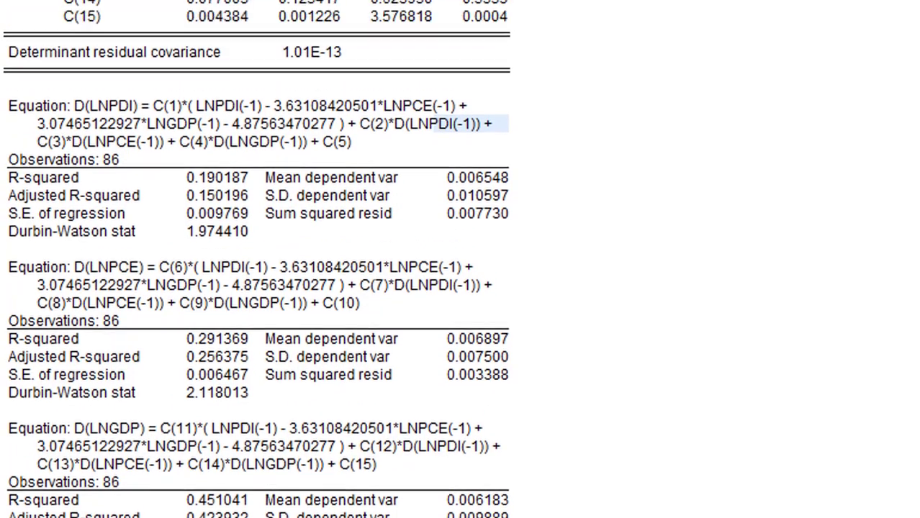
{"action": "scroll", "coordinate": [256, 287], "scroll_direction": "up", "scroll_amount": 5}
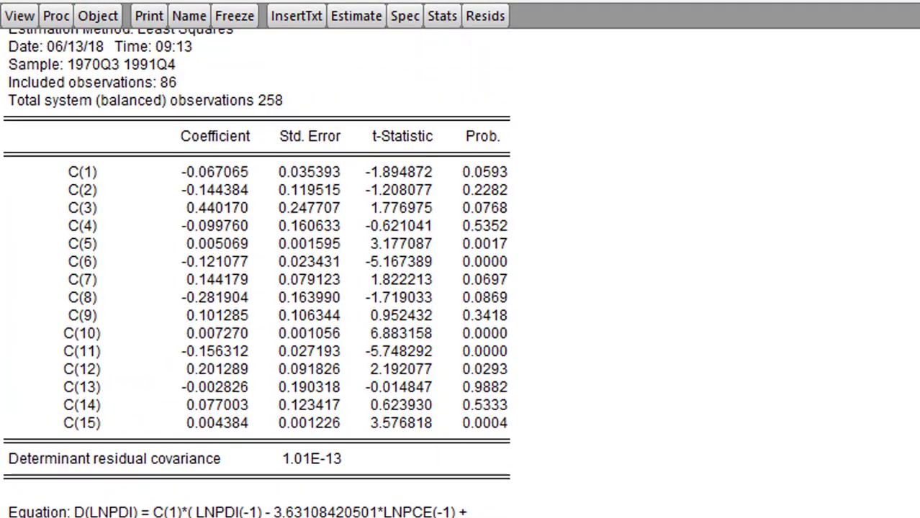
{"action": "left_click", "coordinate": [77, 172]}
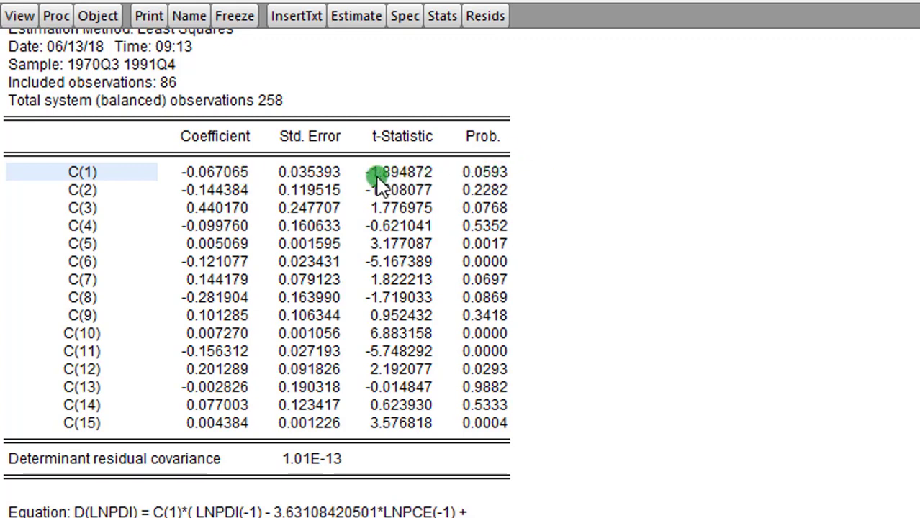
{"action": "left_click", "coordinate": [503, 173]}
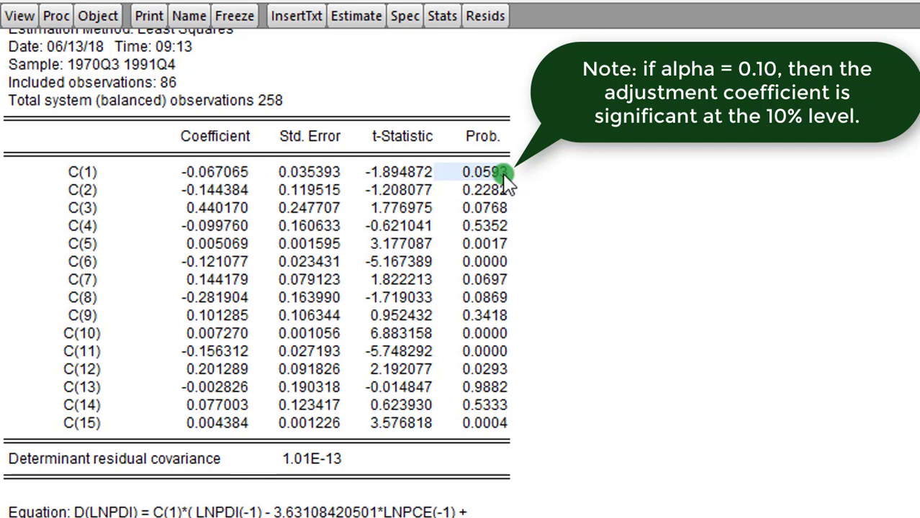
{"action": "mouse_move", "coordinate": [508, 184]}
{"action": "left_mouse_down"}
{"action": "mouse_move", "coordinate": [280, 185]}
{"action": "mouse_move", "coordinate": [520, 184]}
{"action": "left_mouse_up"}
{"action": "left_click", "coordinate": [499, 263]}
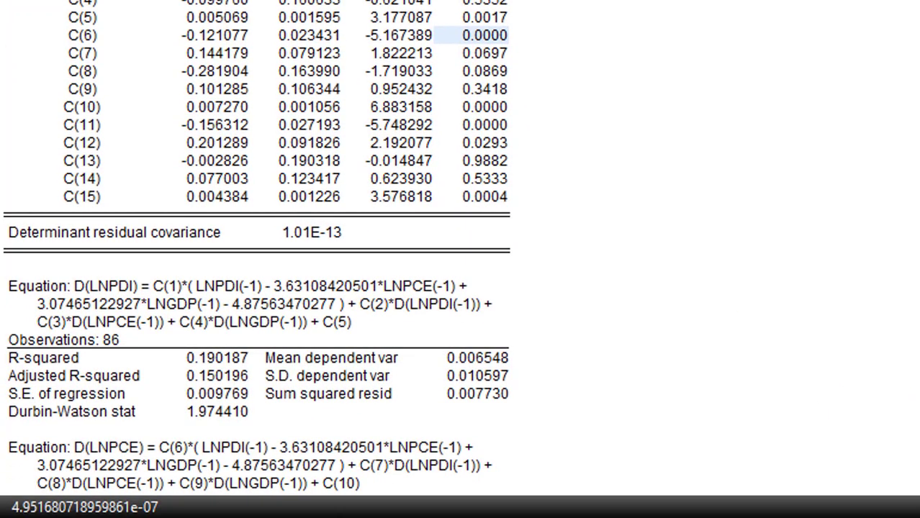
{"action": "scroll", "coordinate": [257, 247], "scroll_direction": "down", "scroll_amount": 5}
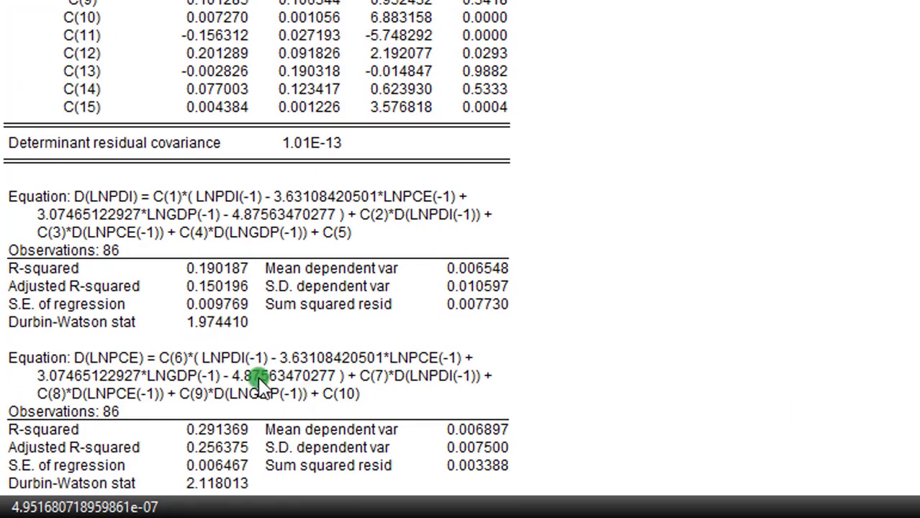
{"action": "left_click", "coordinate": [484, 179]}
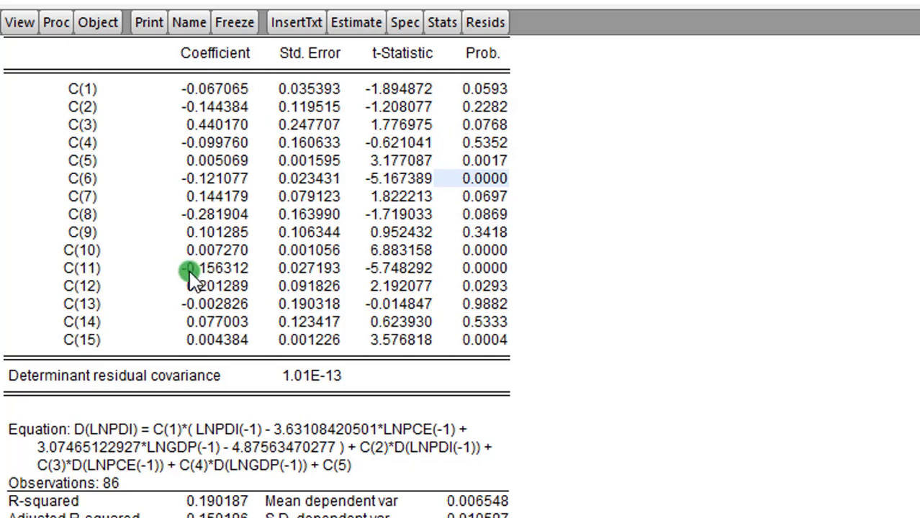
{"action": "left_click", "coordinate": [503, 269]}
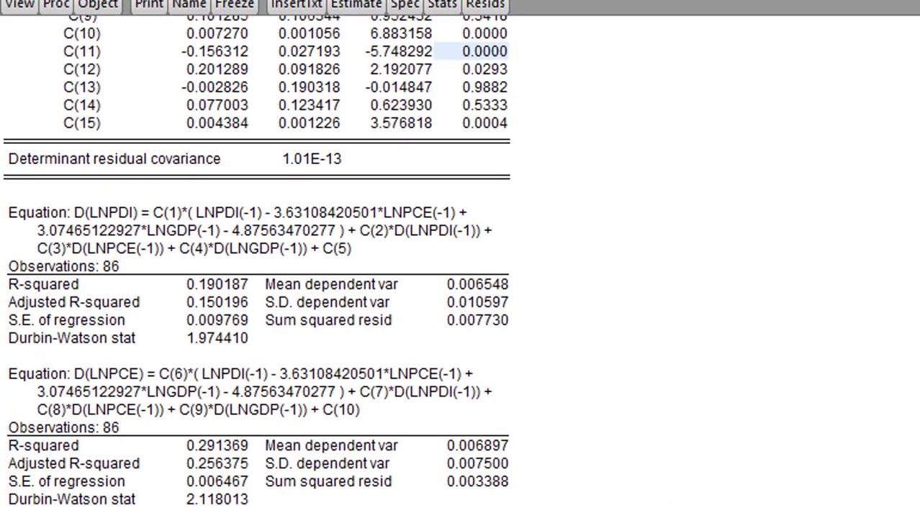
{"action": "left_click", "coordinate": [405, 173]}
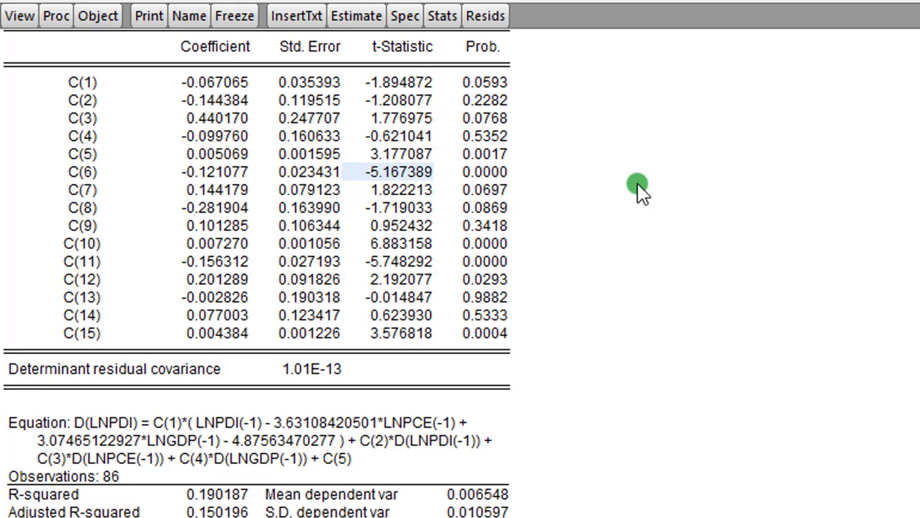
{"action": "key", "text": "Down"}
{"action": "key", "text": "Right"}
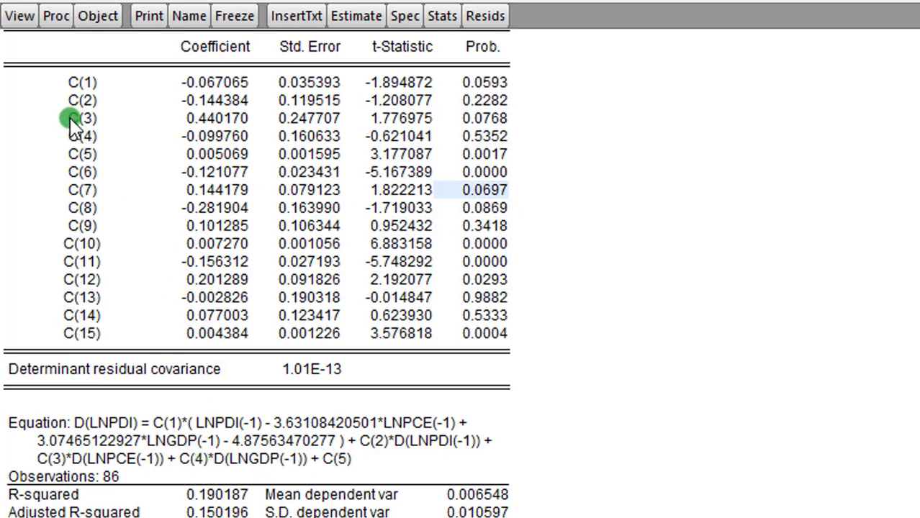
{"action": "left_click_drag", "start_coordinate": [72, 119], "coordinate": [507, 138]}
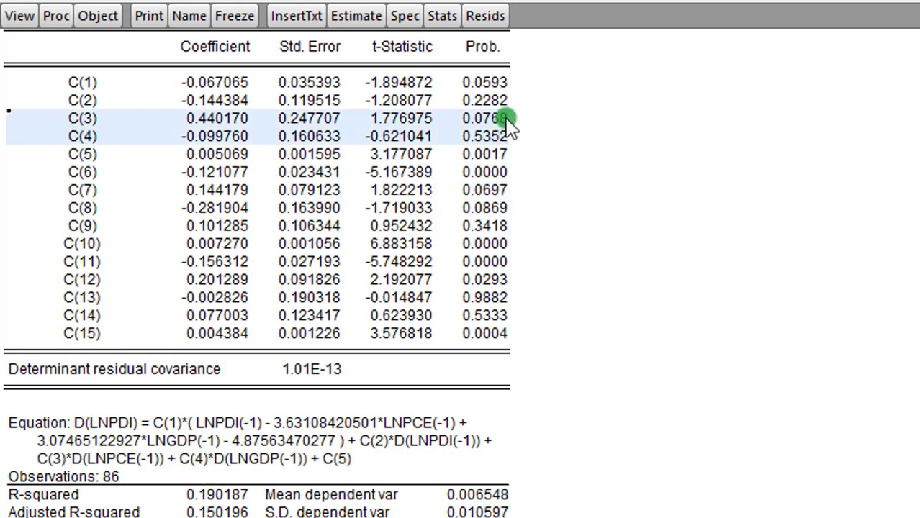
{"action": "left_click", "coordinate": [506, 118]}
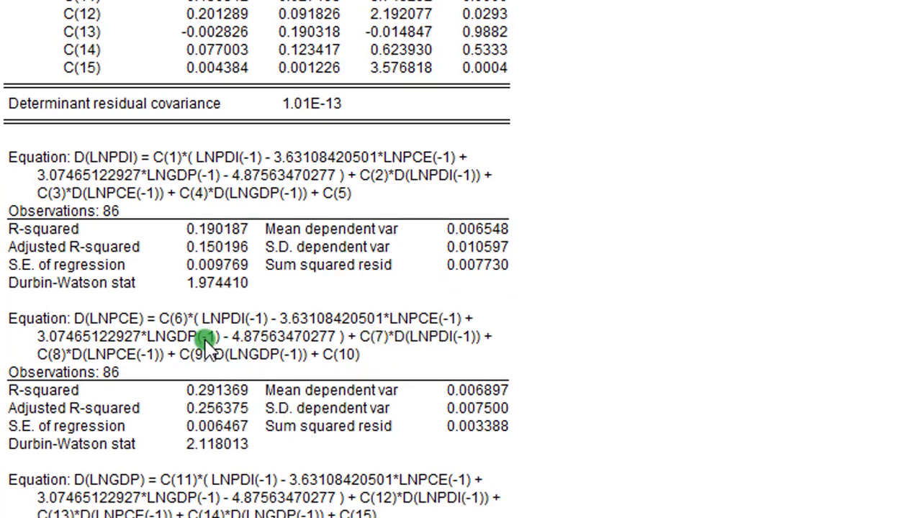
{"action": "scroll", "coordinate": [229, 274], "scroll_direction": "up", "scroll_amount": 1}
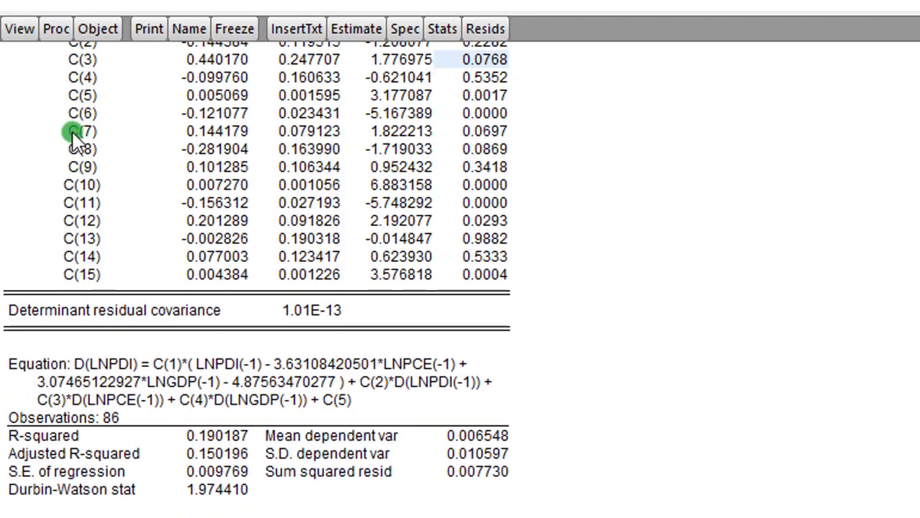
{"action": "left_click_drag", "start_coordinate": [10, 132], "coordinate": [511, 135]}
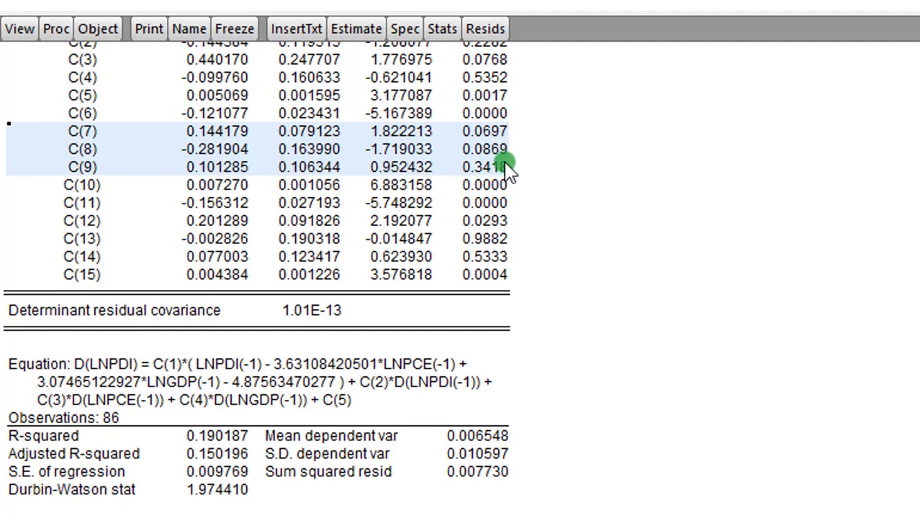
{"action": "left_click", "coordinate": [508, 164]}
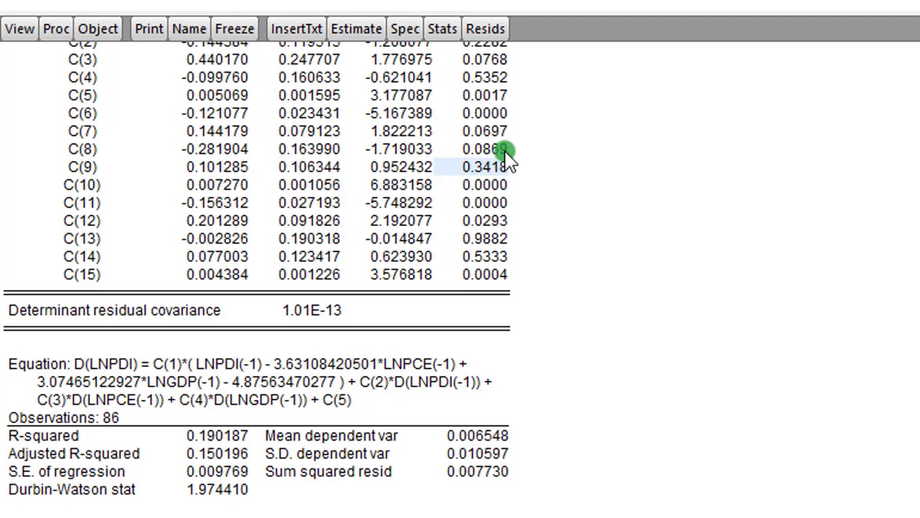
{"action": "left_click", "coordinate": [504, 134]}
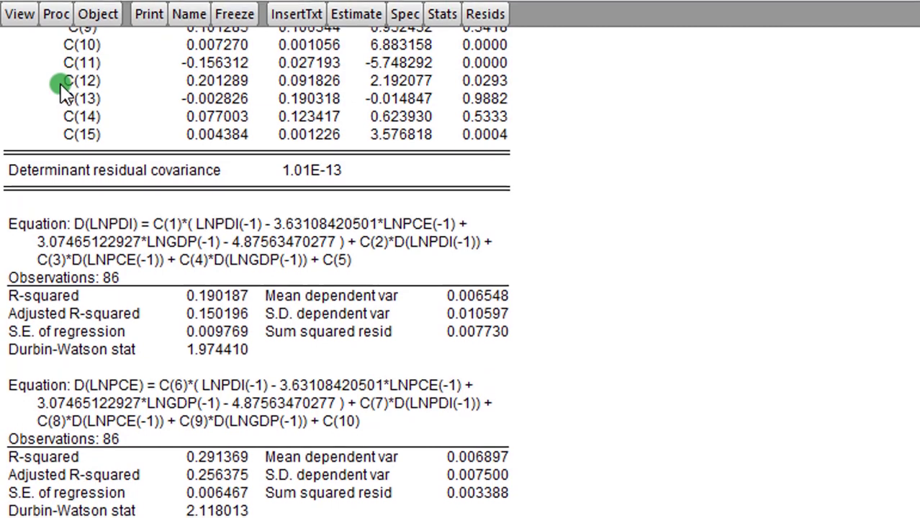
{"action": "left_click", "coordinate": [61, 82]}
{"action": "left_click_drag", "start_coordinate": [332, 93], "coordinate": [511, 104]}
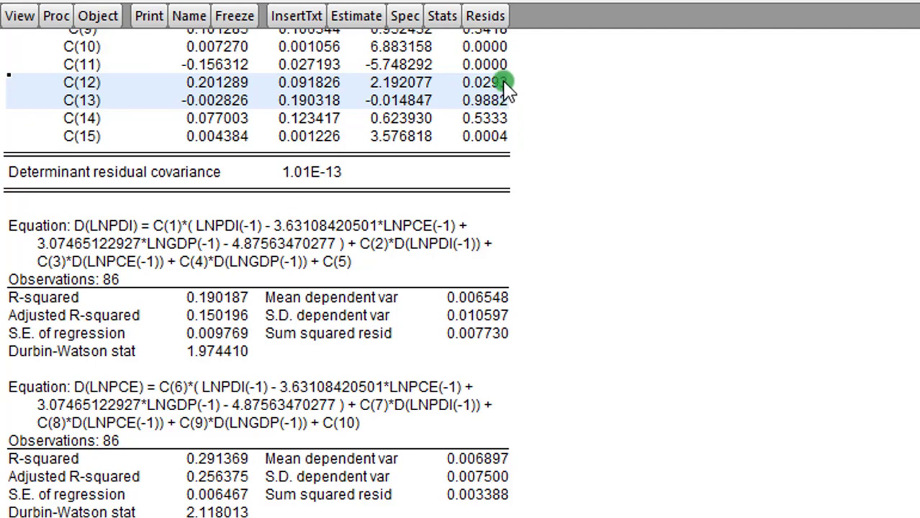
{"action": "left_click", "coordinate": [505, 84]}
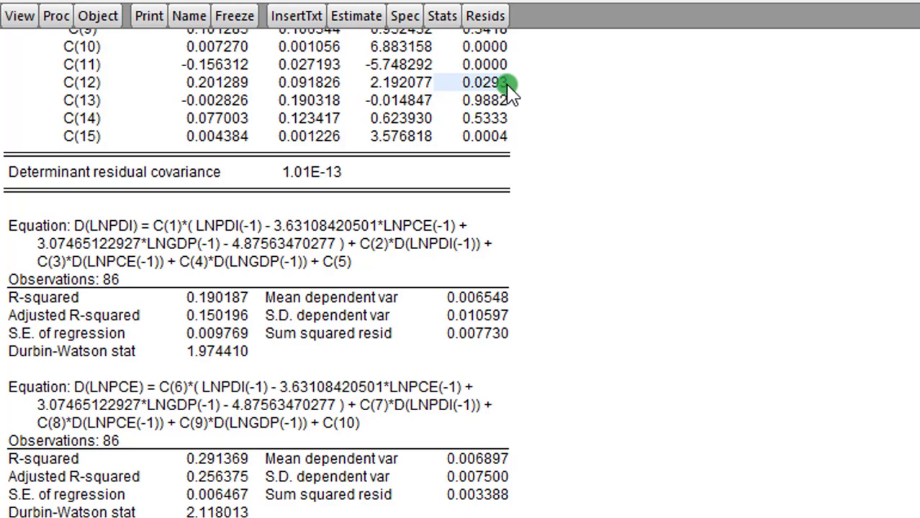
{"action": "scroll", "coordinate": [637, 338], "scroll_direction": "up", "scroll_amount": 5}
{"action": "left_click", "coordinate": [638, 339]}
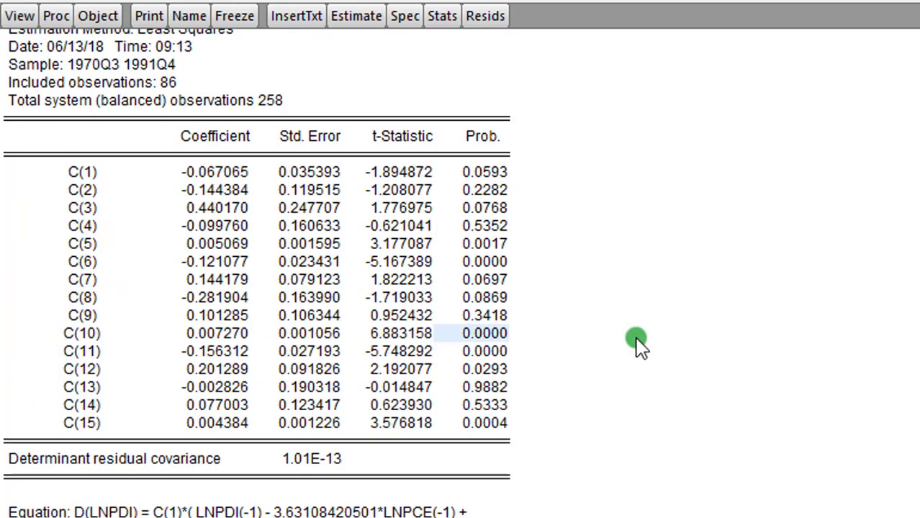